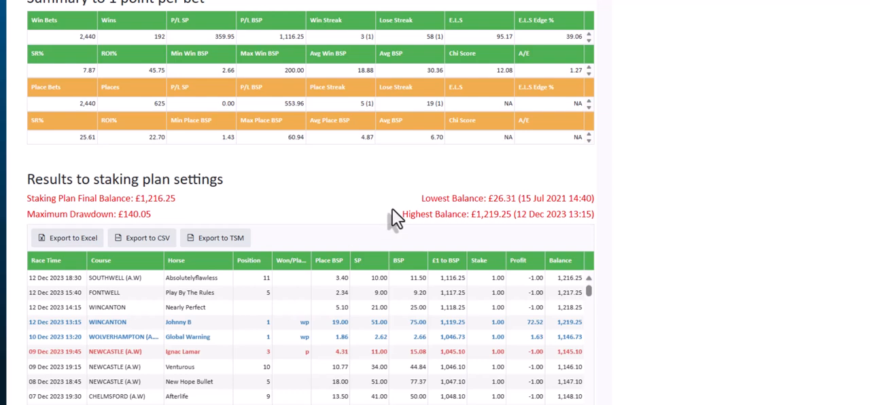
- View the empty staking plan window, and return to the betting results page
left_click(357, 404)
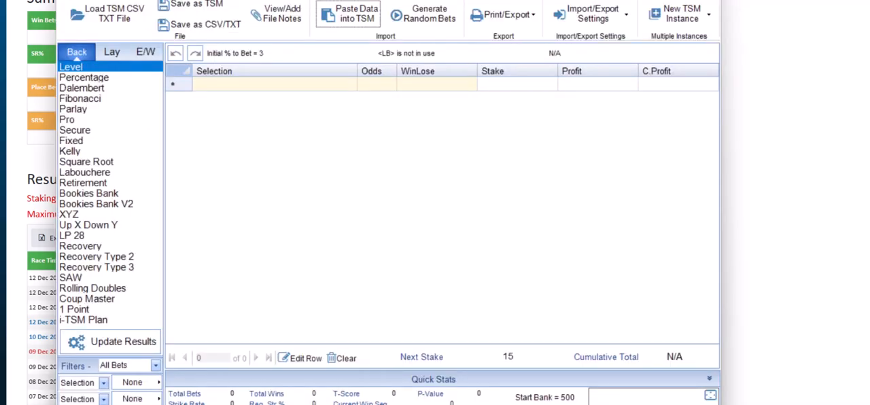
left_click(538, 403)
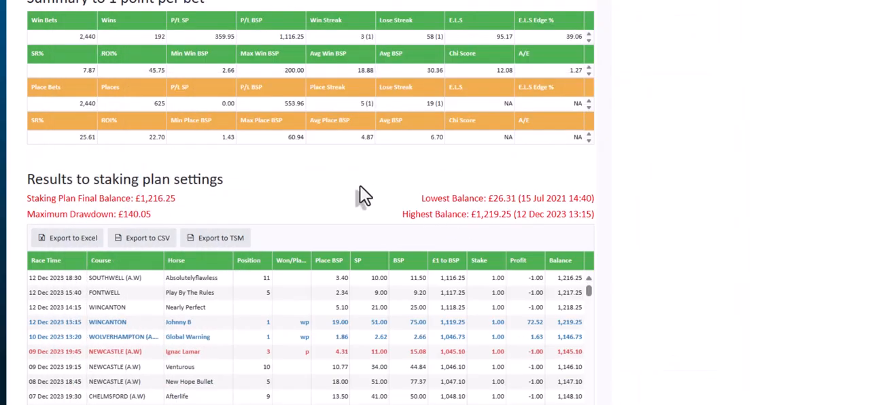
left_click_drag(333, 183, 315, 191)
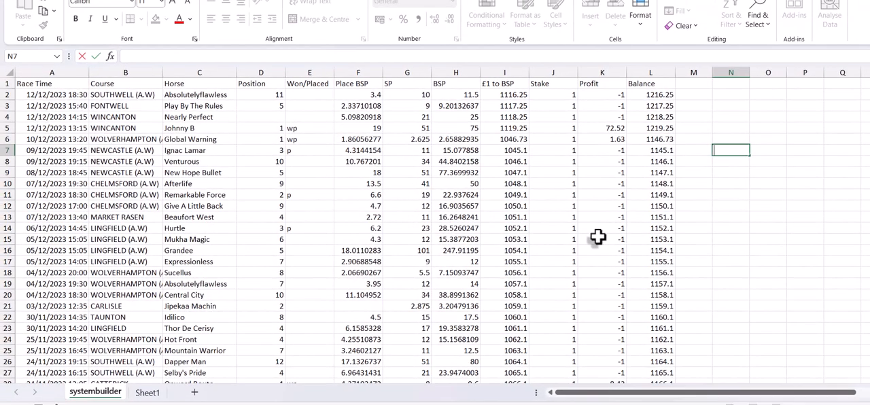
- Clear the Stake column J and number cells J2 to J8 from 1 to 7
left_click(553, 69)
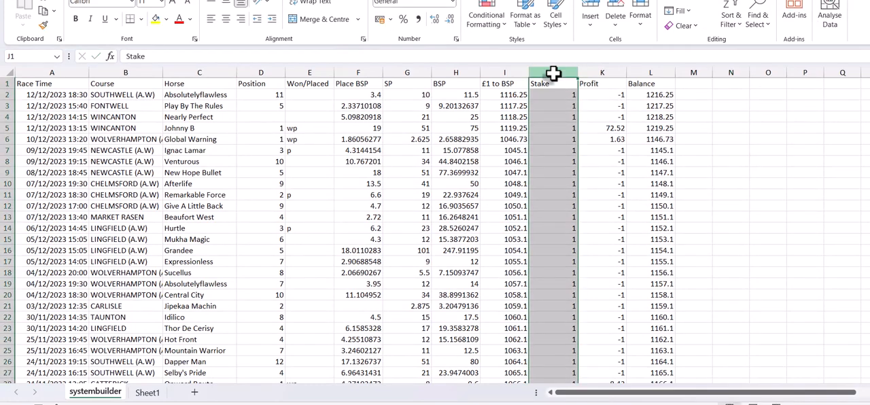
key("Delete")
left_click(547, 96)
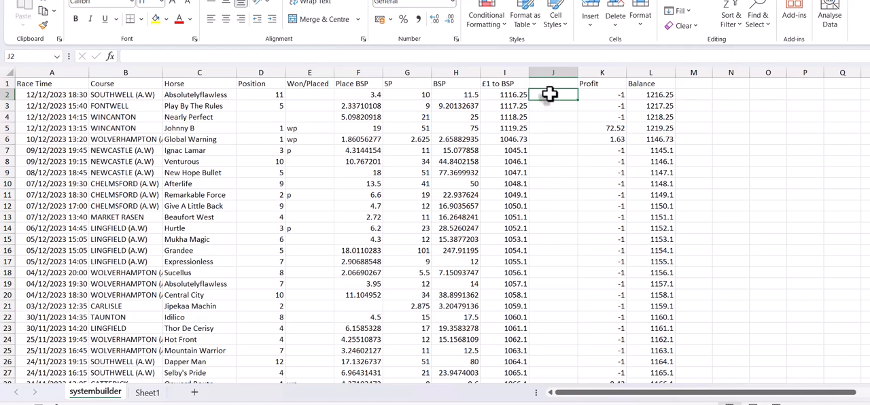
type("1")
key("Return")
type("2")
key("Return")
type("3")
key("Return")
type("4")
key("Return")
type("5")
key("Return")
type("6")
key("Return")
type("7")
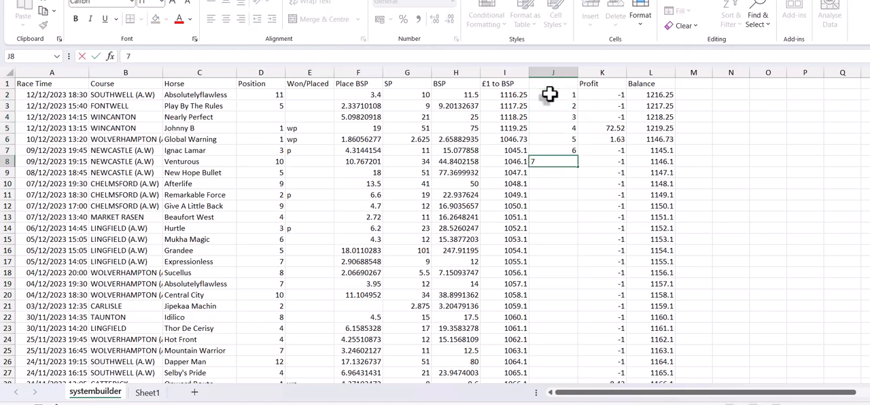
left_click(569, 195)
- Extend the number series in J2:J8 down column J to the last data row, 2441
mouse_move(557, 95)
left_mouse_down()
mouse_move(582, 397)
mouse_move(579, 367)
left_mouse_up()
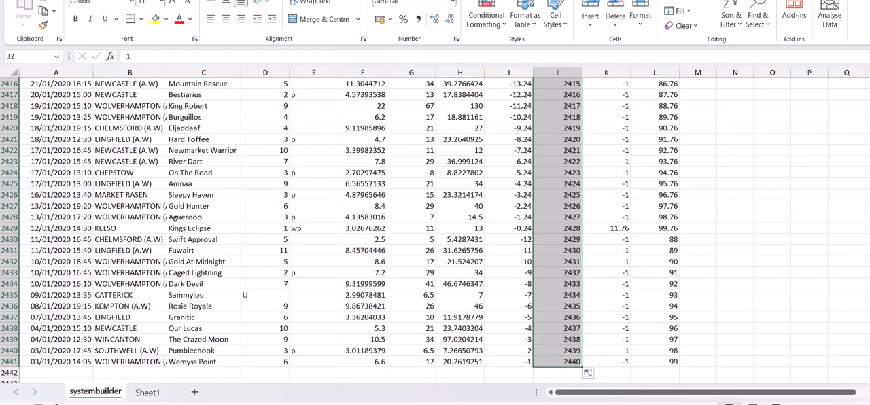
left_click_drag(869, 371, 869, 80)
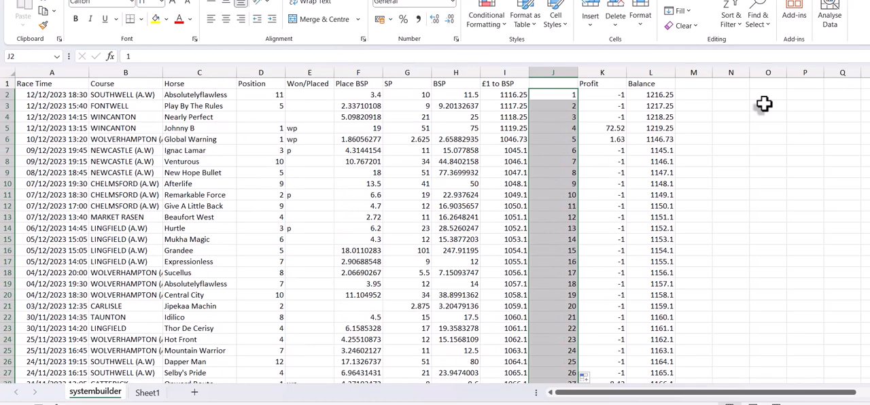
left_click(729, 27)
left_click(746, 76)
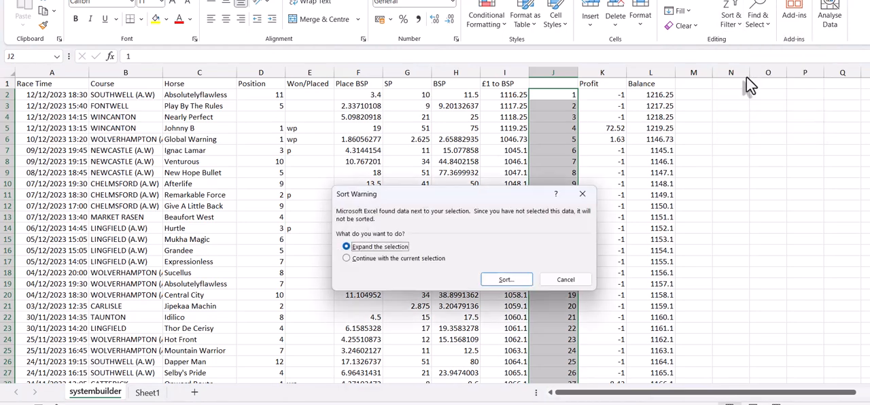
left_click(560, 281)
- Try to sort columns A to L by Column J from largest to smallest, without marking the first row as headers
left_click_drag(67, 72, 662, 62)
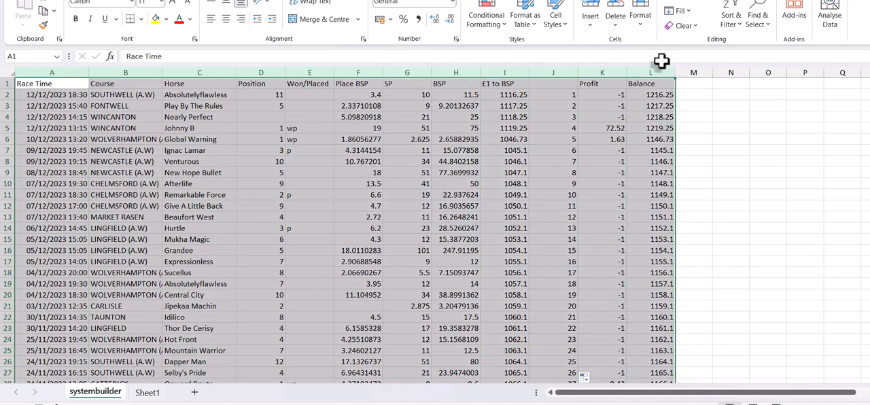
left_click(731, 27)
left_click(745, 76)
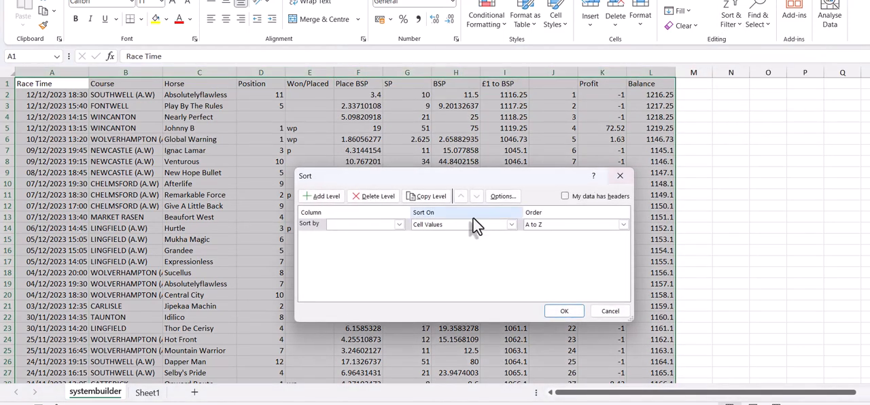
left_click(399, 224)
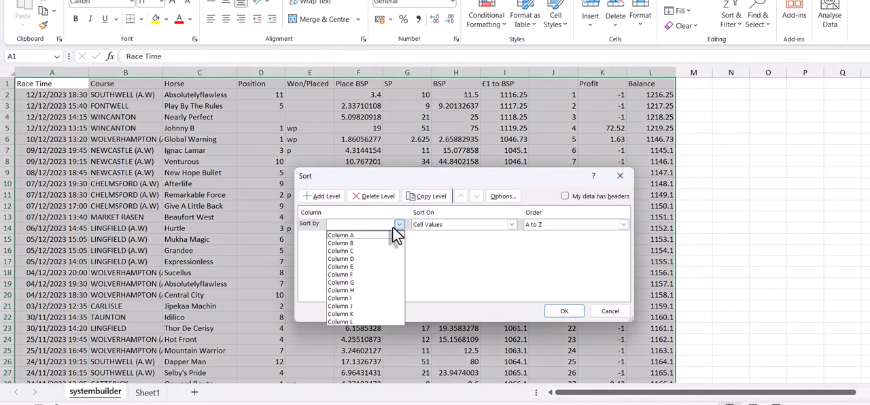
left_click(385, 306)
left_click(537, 226)
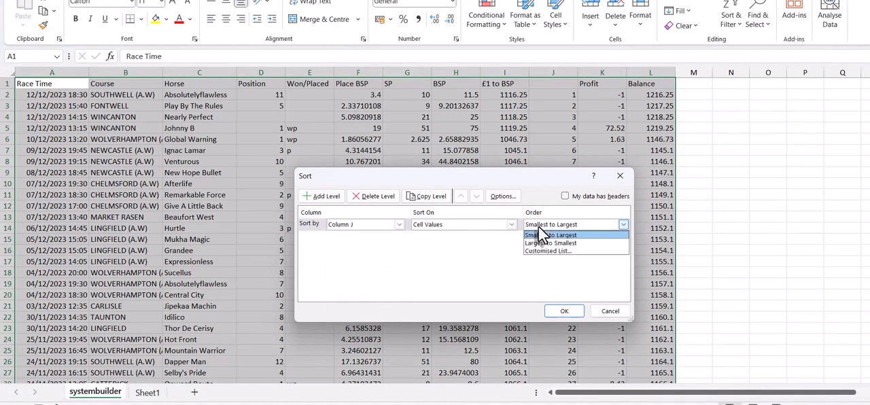
left_click(543, 242)
left_click(563, 311)
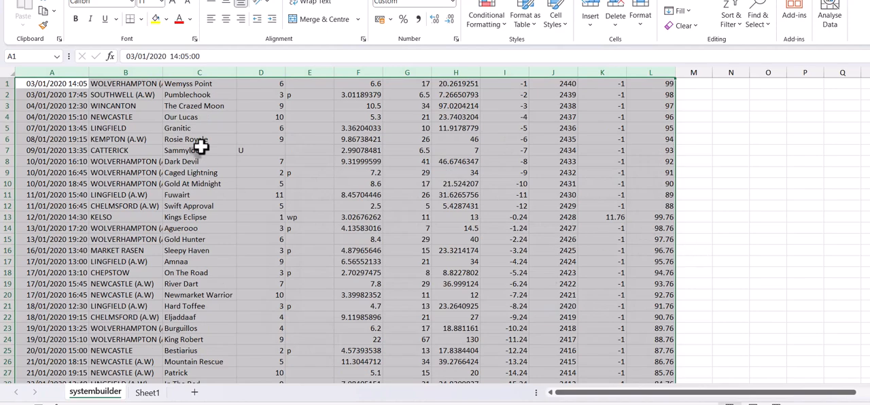
- Undo the sort of columns A to L, keeping the filled number series in column J
key("ctrl+z")
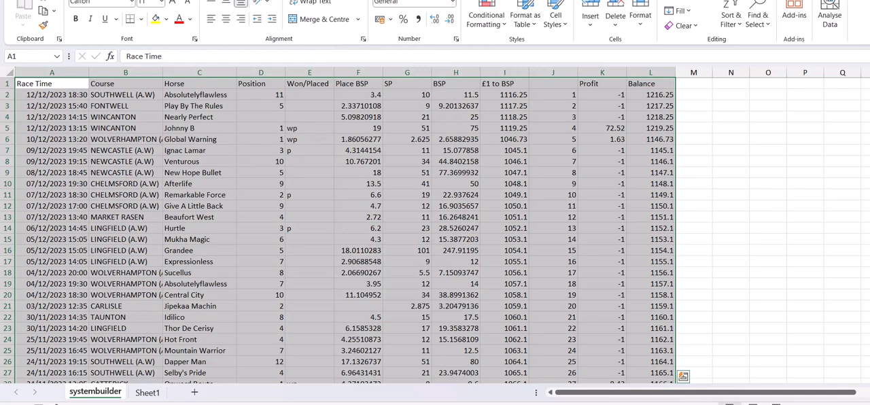
key("ctrl+z")
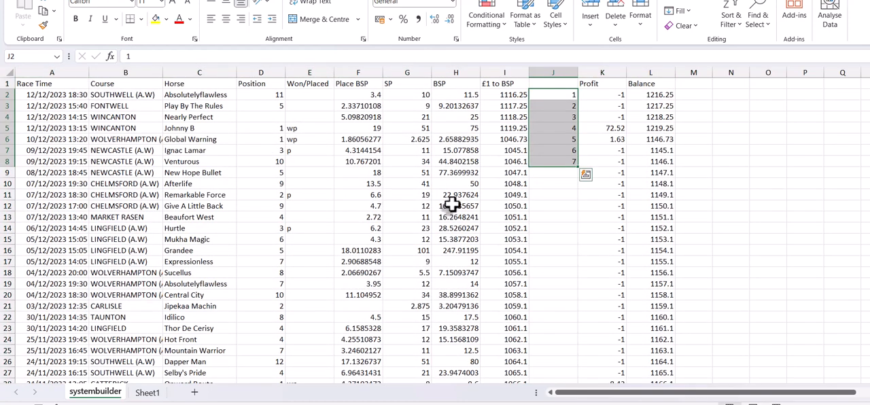
key("ctrl+y")
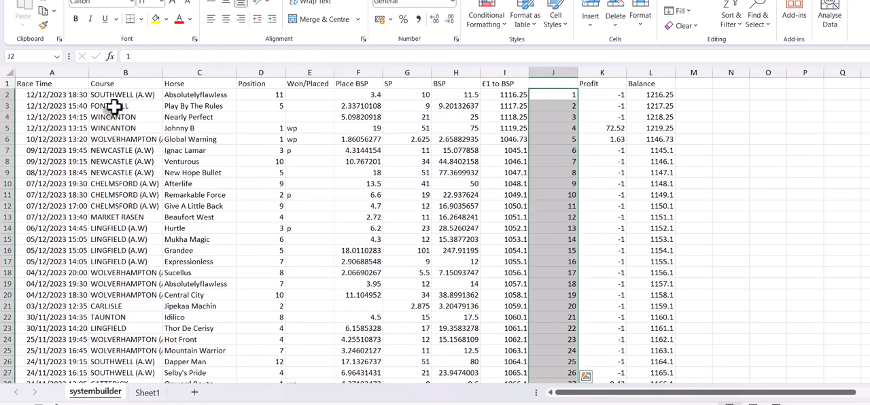
- Sort columns A to L by column J from largest to smallest, treating the first row as headers
left_click_drag(47, 72, 655, 70)
left_click(731, 27)
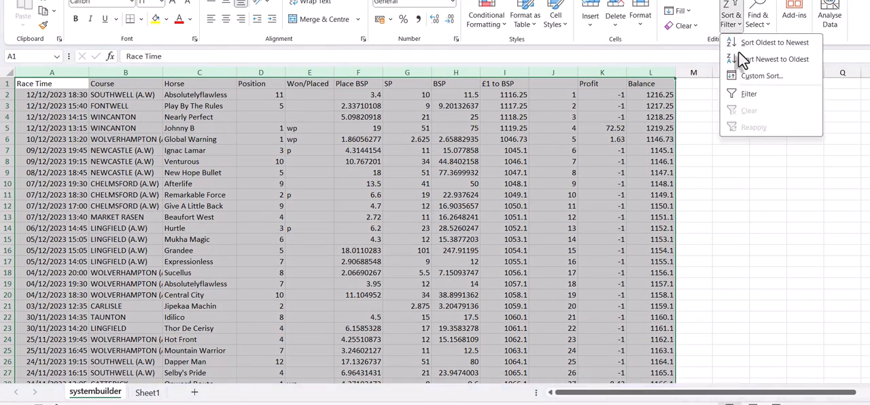
left_click(758, 76)
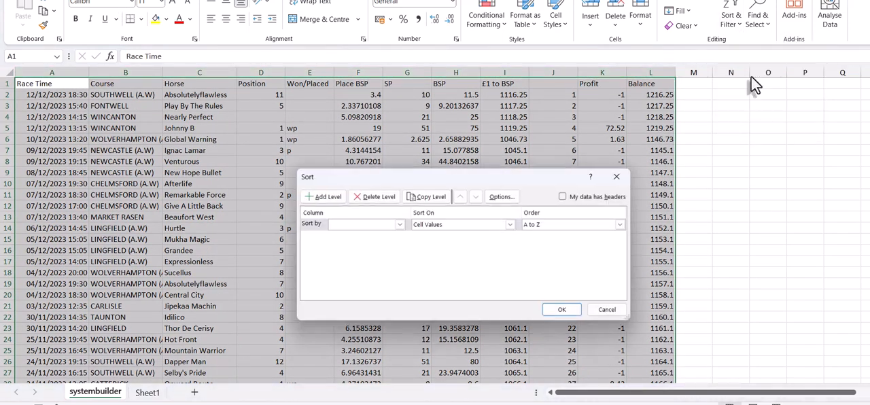
left_click(565, 196)
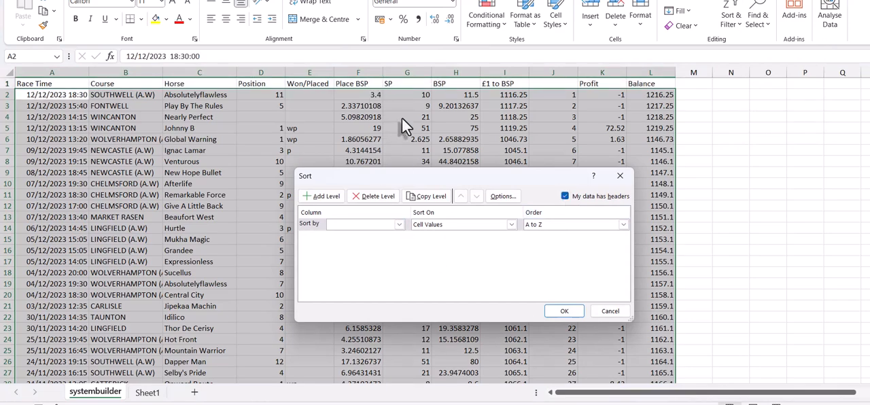
left_click(400, 224)
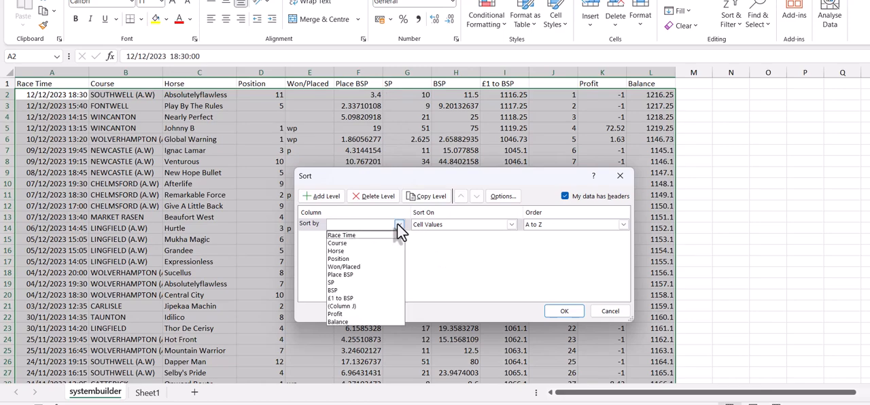
left_click(391, 303)
left_click(549, 224)
left_click(549, 243)
left_click(565, 310)
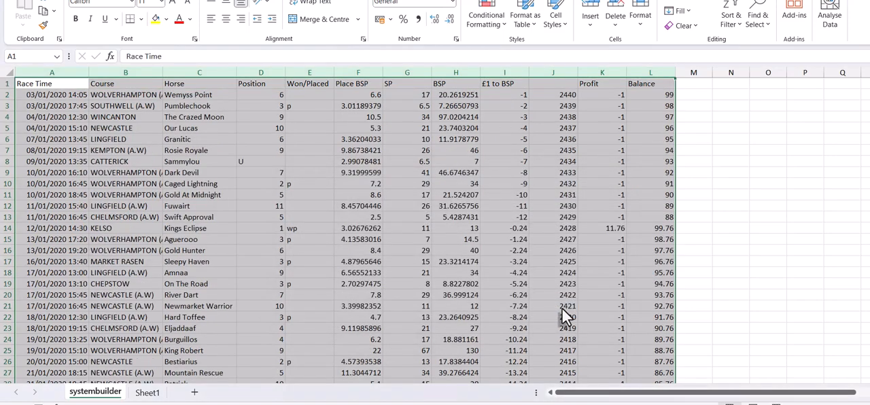
left_click(722, 207)
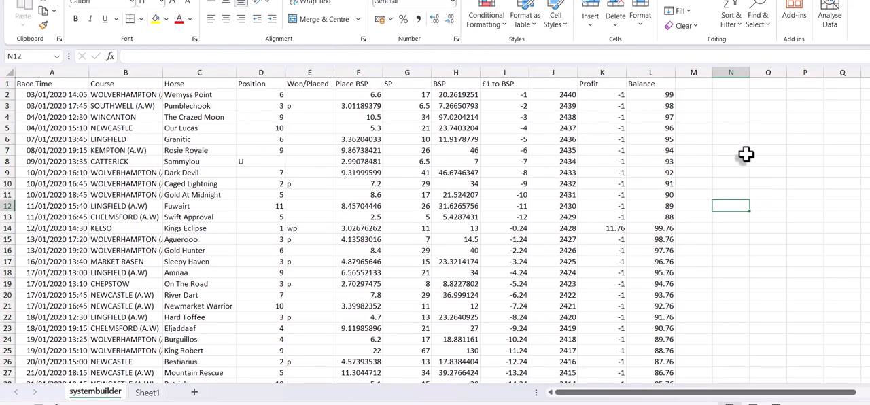
- Enter the formula =if(e2="",2,1) in cell P2 to code the first bet's Won/Placed result
left_click(799, 94)
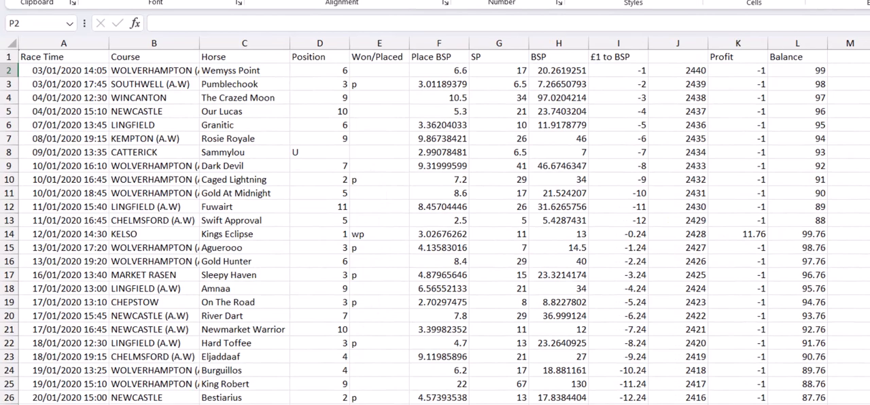
scroll(435, 227, "down", 3)
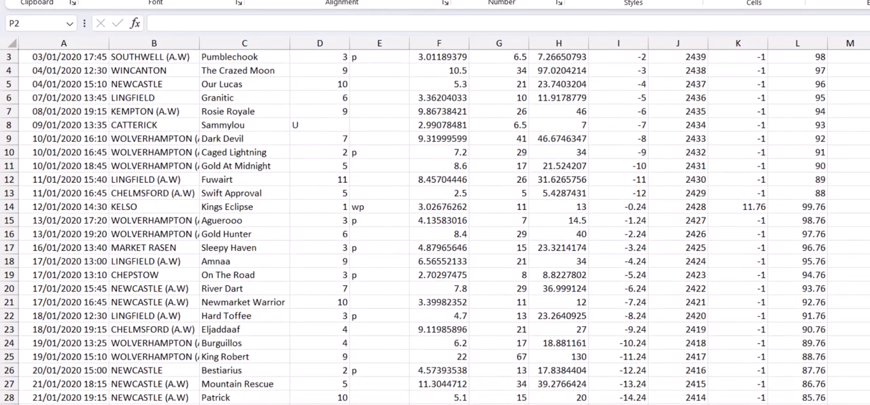
scroll(435, 227, "down", 4)
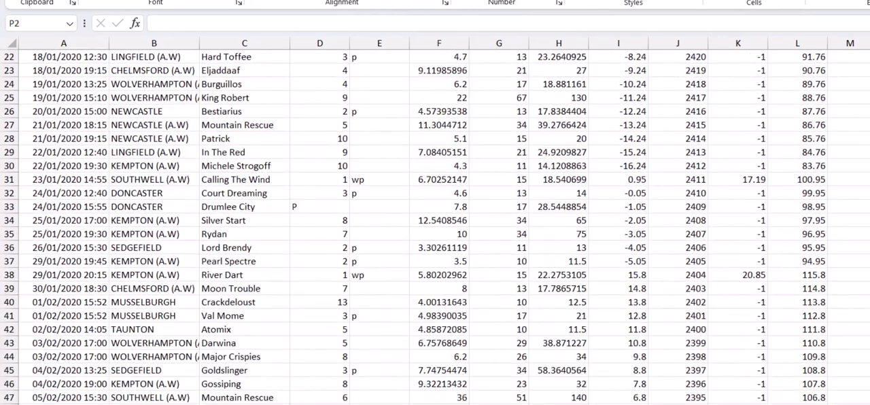
scroll(435, 227, "down", 2)
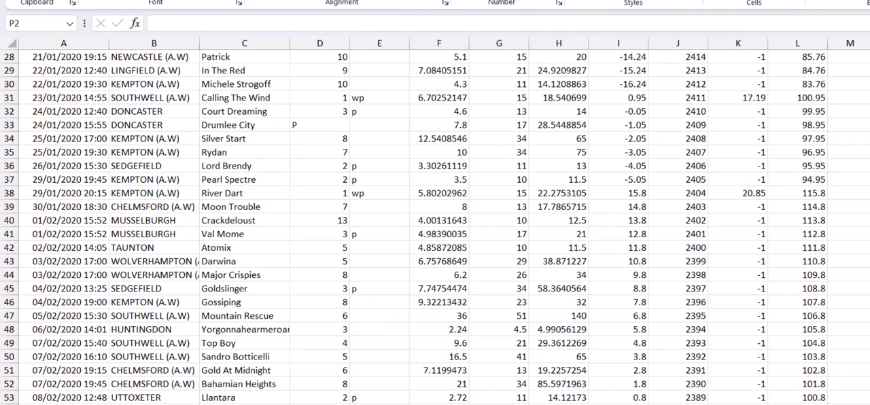
scroll(500, 94, "up", 9)
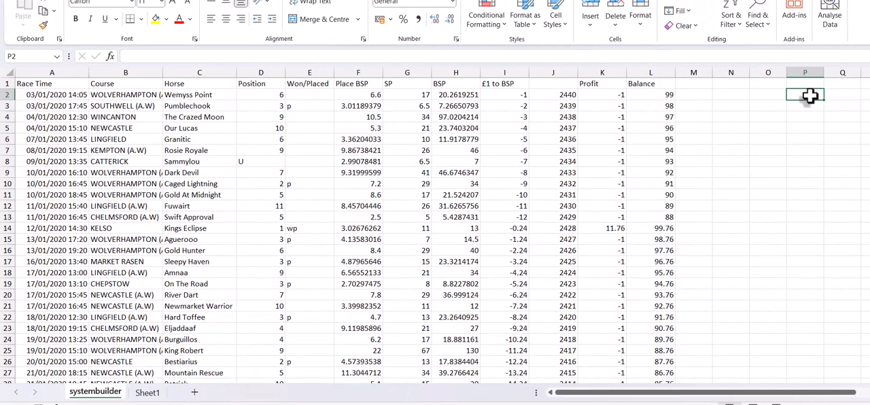
type("=if")
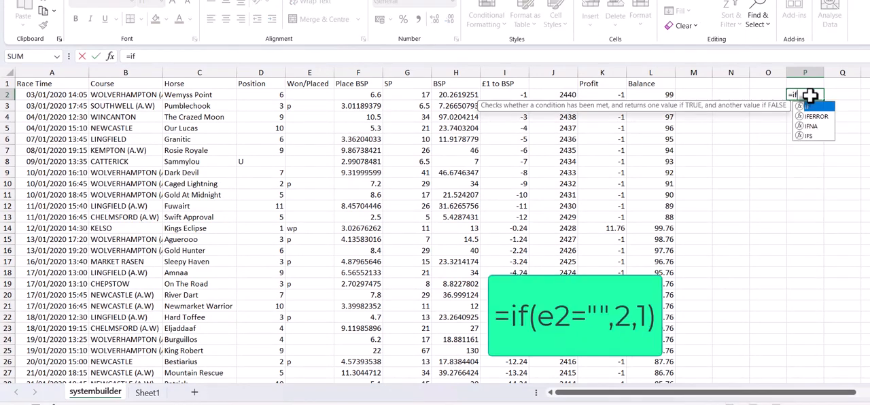
type("(")
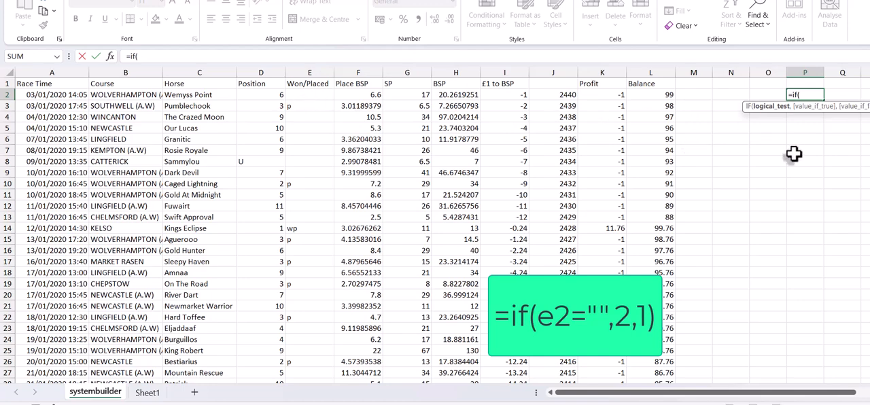
type("e2")
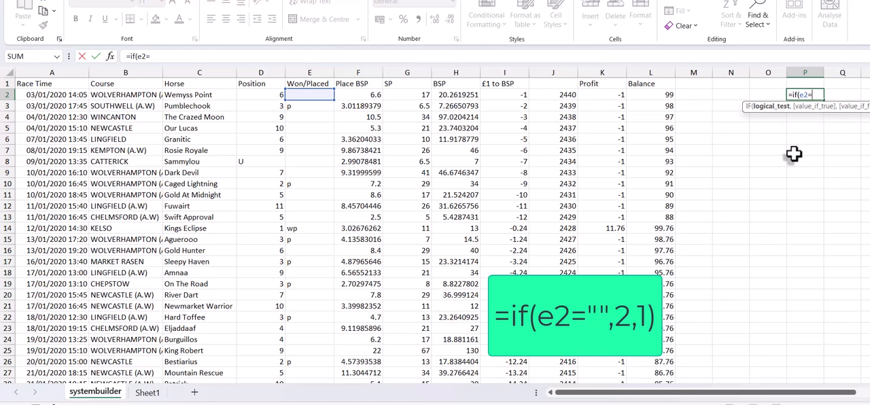
type("=")
type("\"")
type(",2")
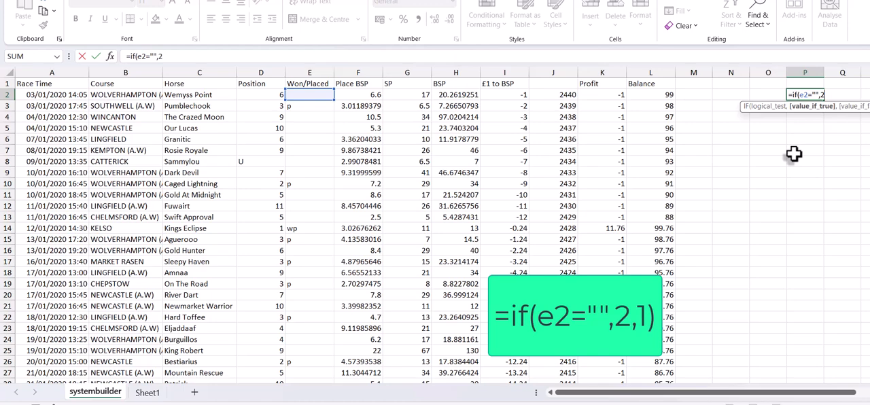
type(",")
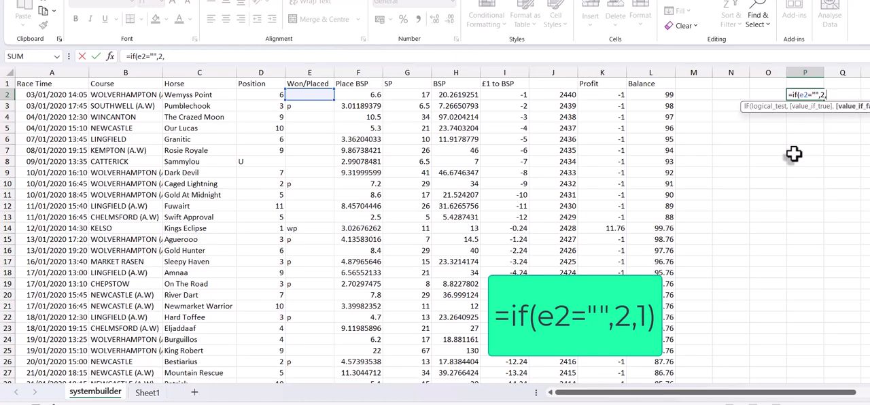
type("1)")
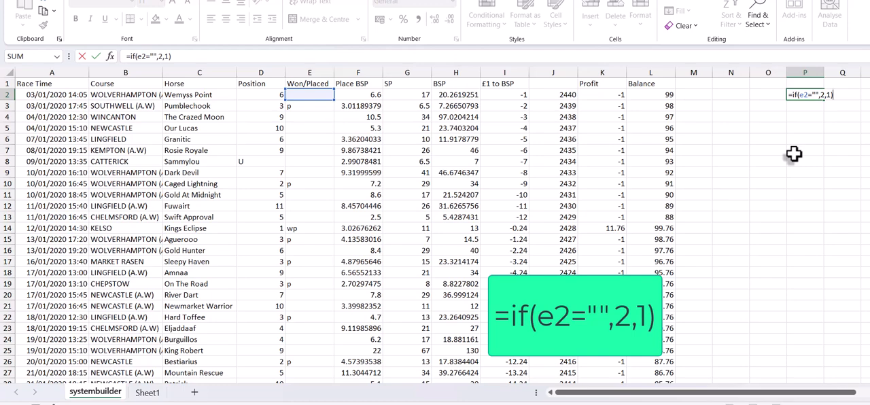
key("Return")
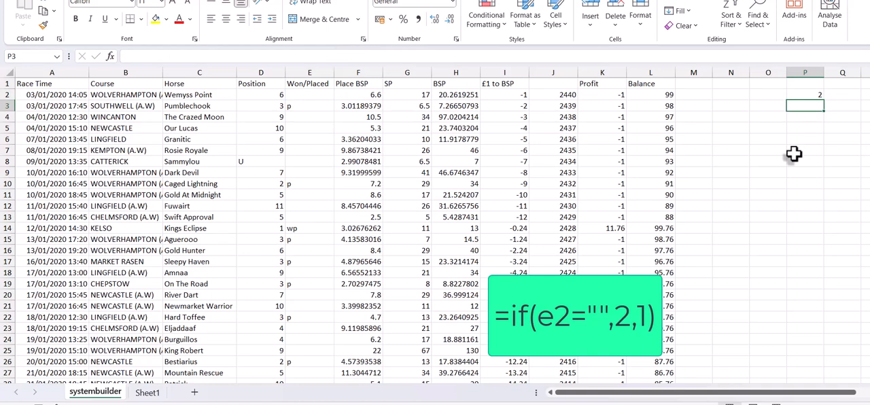
- Fill the result-code formula in P2 down column P to row 17
left_click(801, 96)
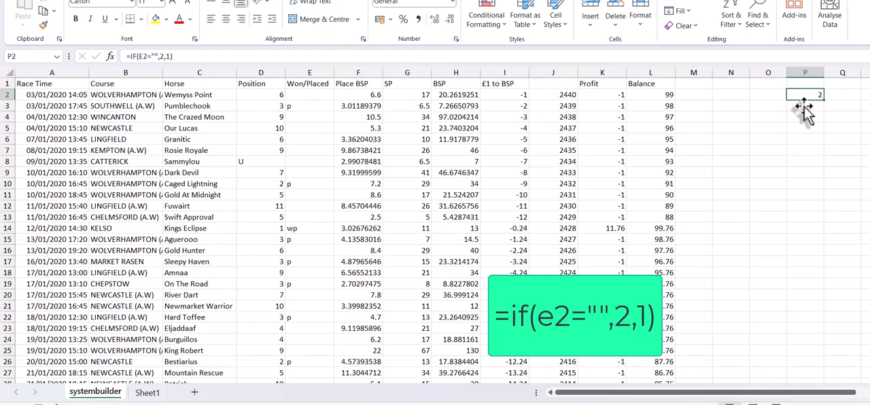
mouse_move(823, 100)
left_mouse_down()
mouse_move(824, 116)
mouse_move(811, 107)
left_mouse_up()
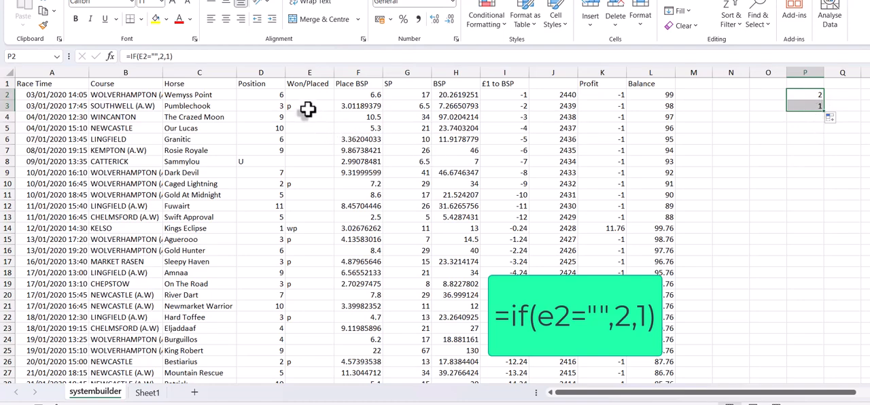
left_click_drag(823, 112, 813, 270)
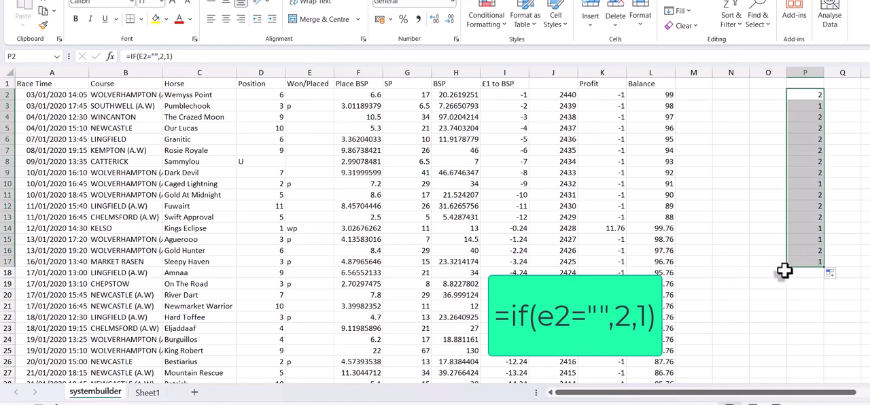
- Enter the formula =c2 in cell N2 to pull in the first horse's name
left_click(725, 94)
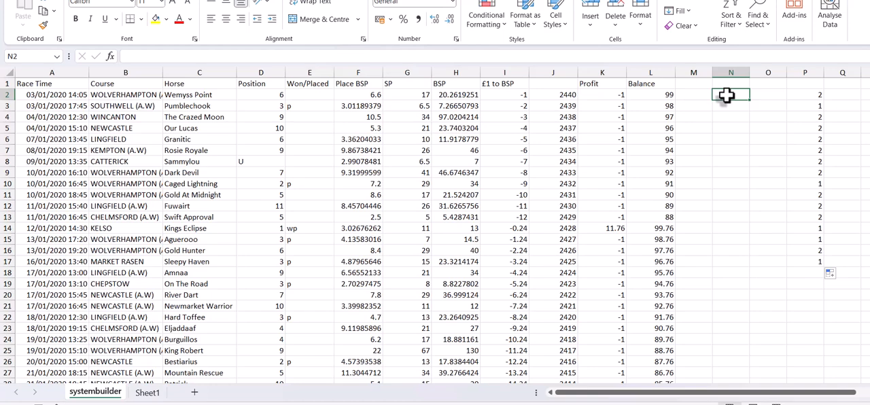
type("=")
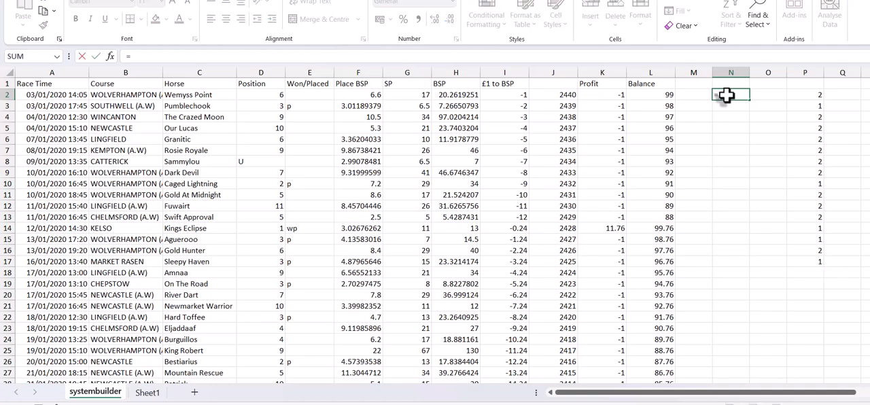
type("c2")
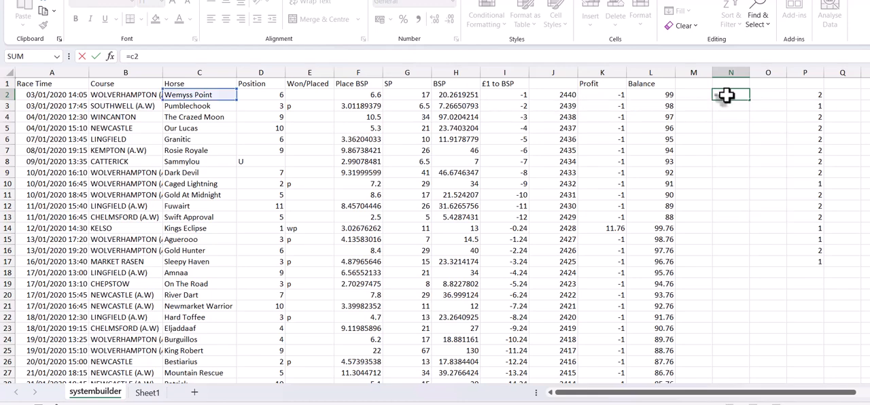
key("Return")
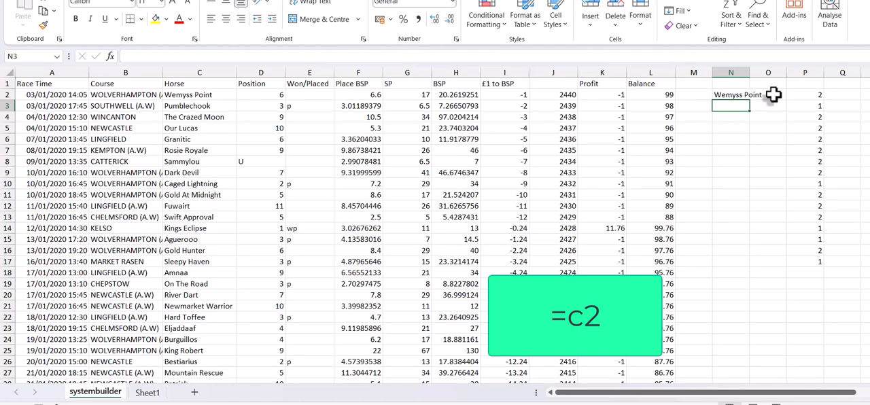
- Enter =f2 in cell O2 for the Place BSP odds, and fill N2:O2 down to row 5
left_click(773, 95)
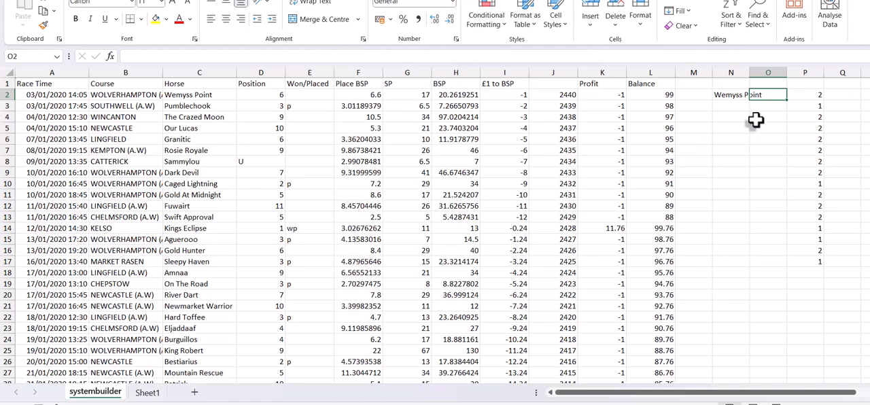
type("=")
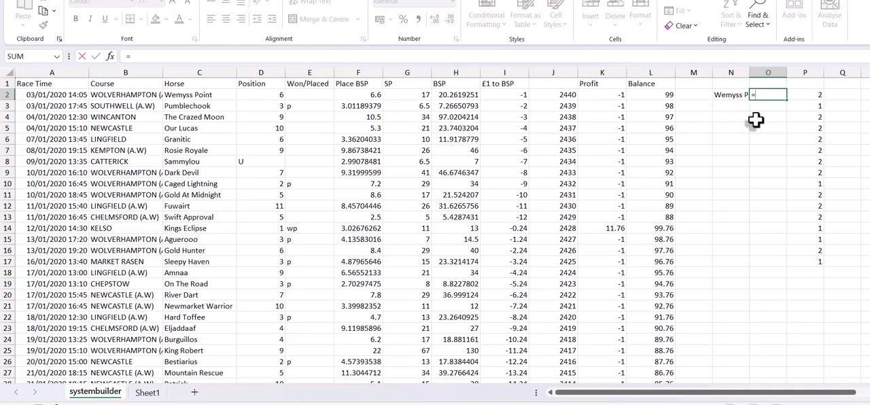
type("f2")
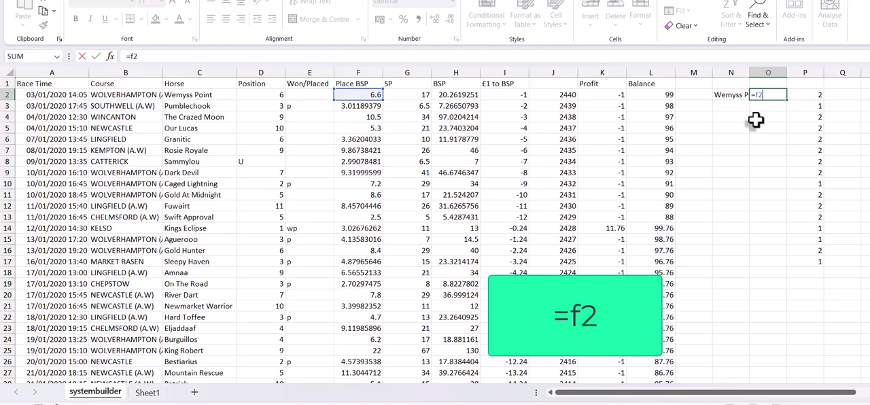
key("Return")
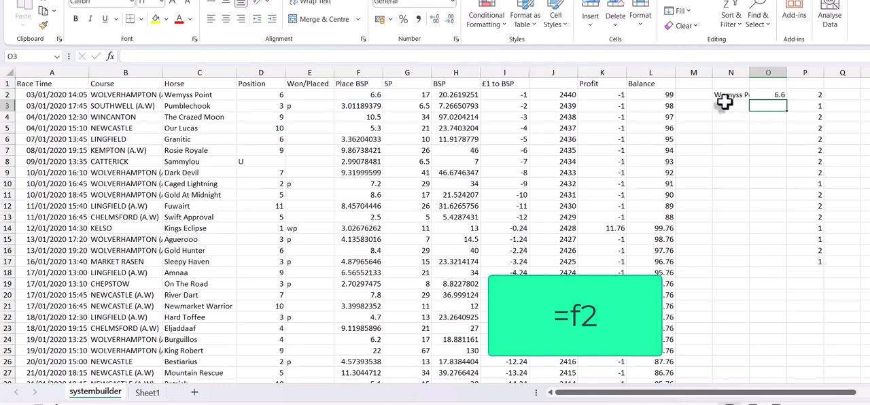
left_click_drag(722, 95, 788, 136)
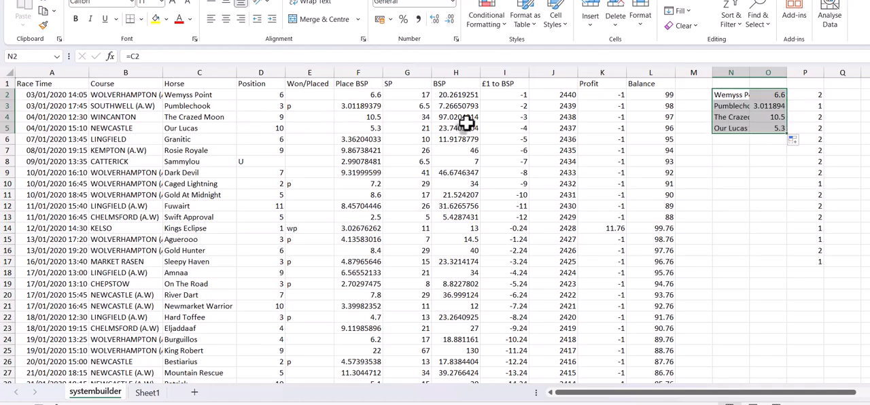
- Format column O as Number with 2 decimal places
left_click(760, 161)
left_click(764, 73)
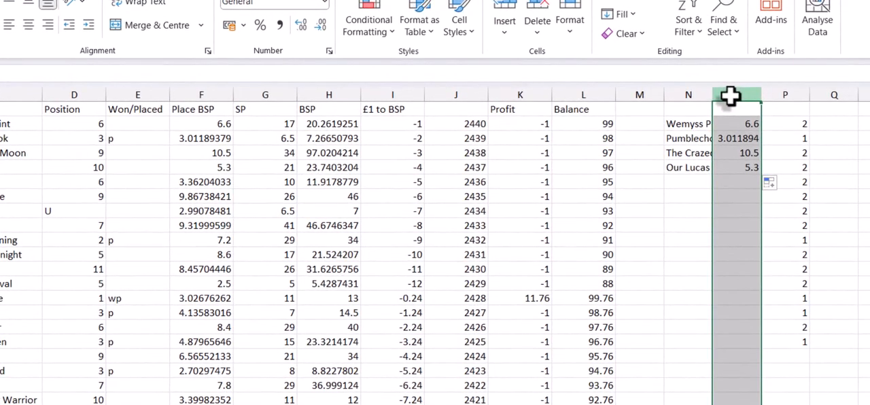
right_click(730, 95)
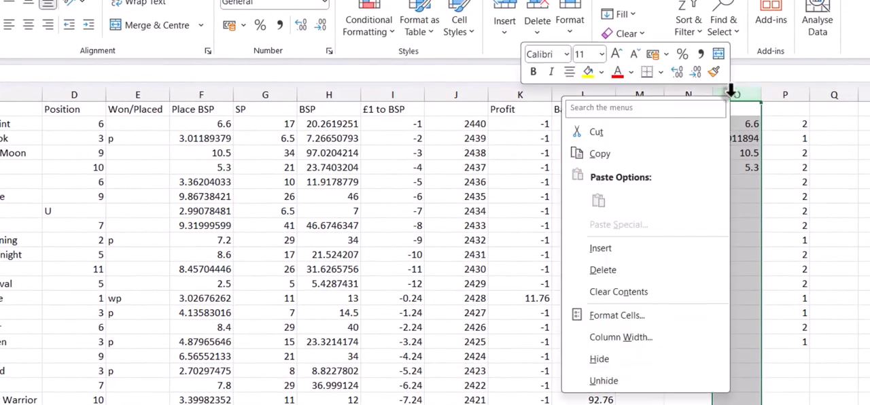
left_click(676, 319)
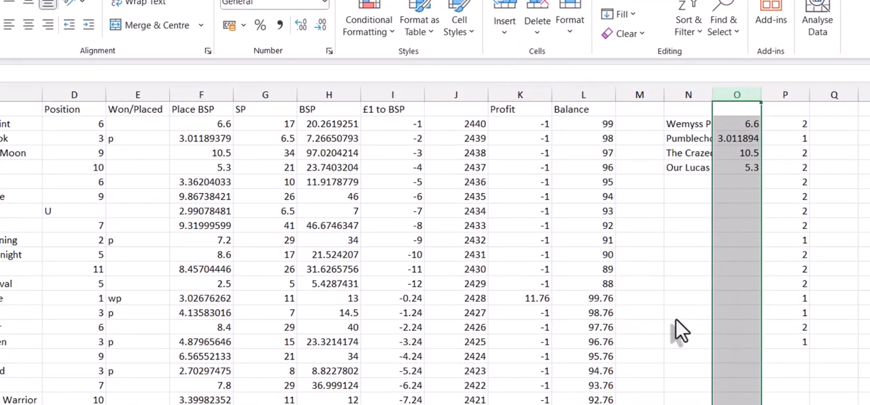
left_click(512, 200)
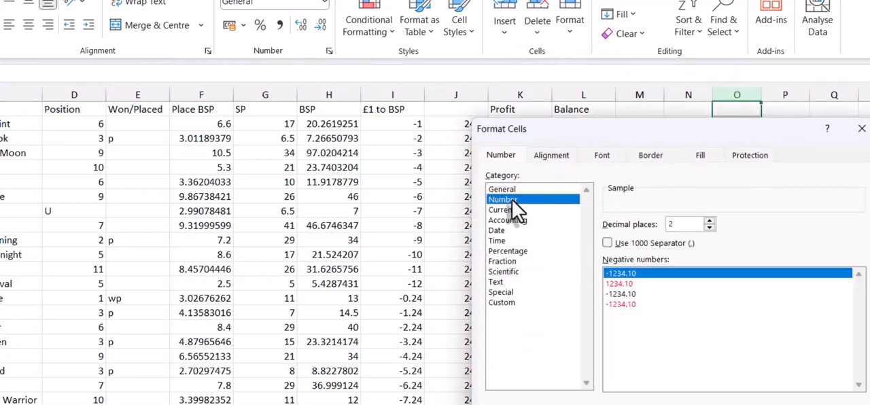
key("Return")
left_click(723, 343)
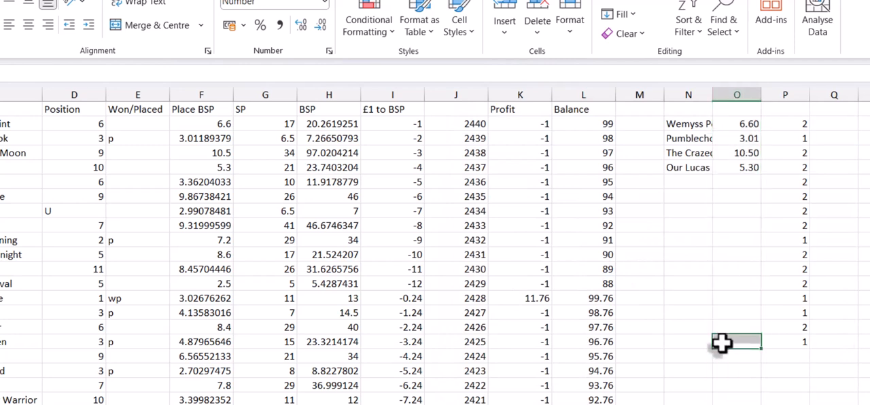
- Fill the N2:P2 formulas down to the last bet in row 2441 and copy the filled range
left_click_drag(678, 125, 773, 124)
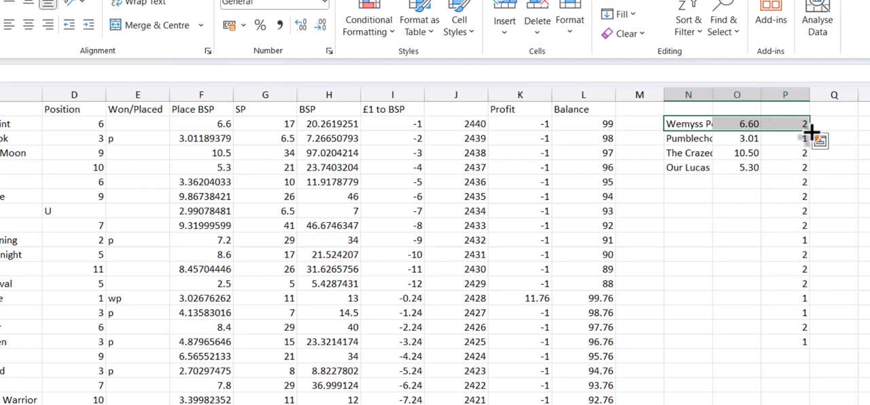
left_click_drag(809, 128, 806, 359)
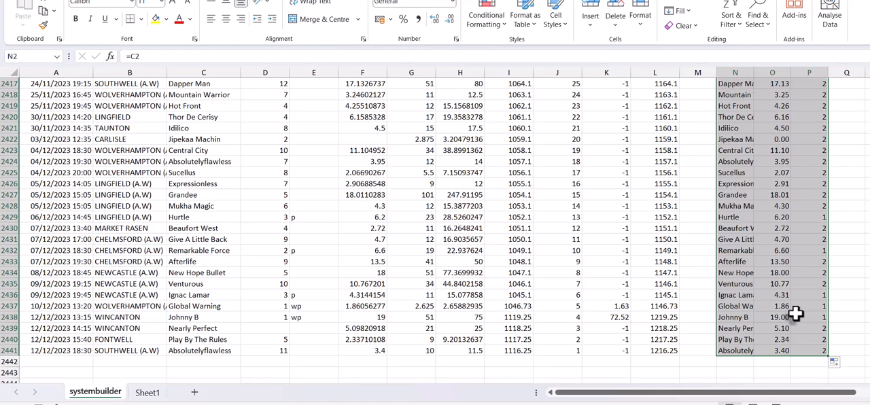
key("ctrl+c")
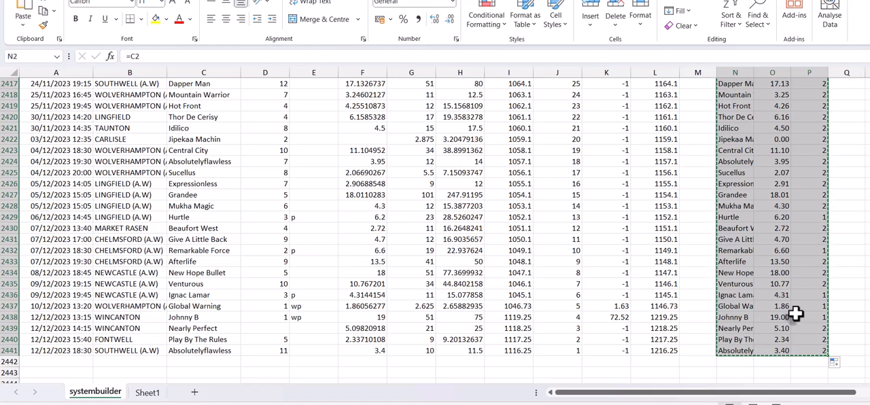
- Switch to TSM and import the copied data with Tab and Comma delimiters, columns 1 to 3 as selection, odds and win/lose, appending to the main table
left_click(586, 404)
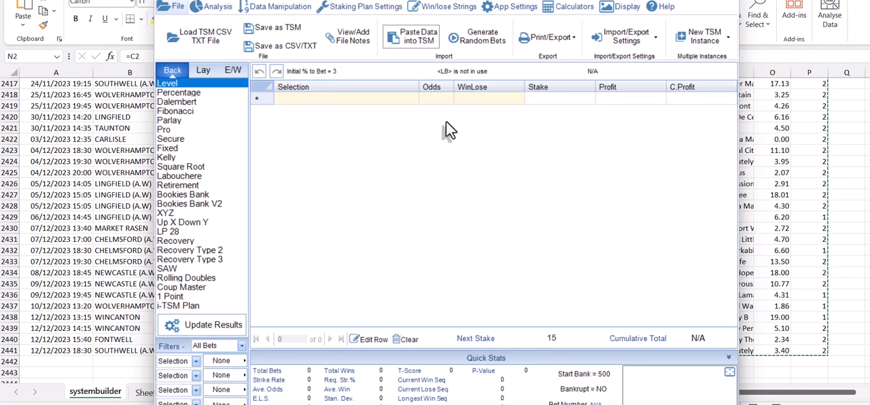
left_click(411, 39)
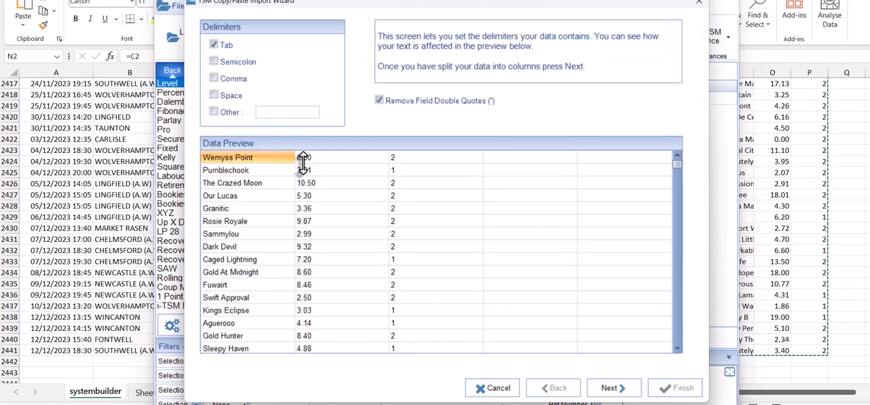
left_click(214, 79)
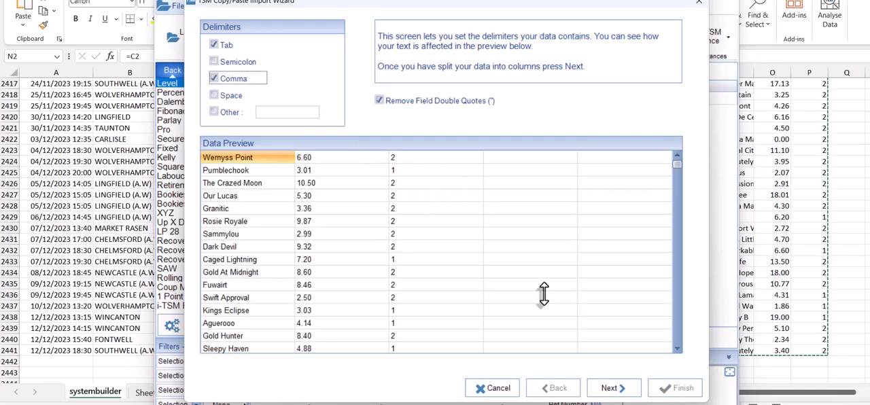
left_click(616, 390)
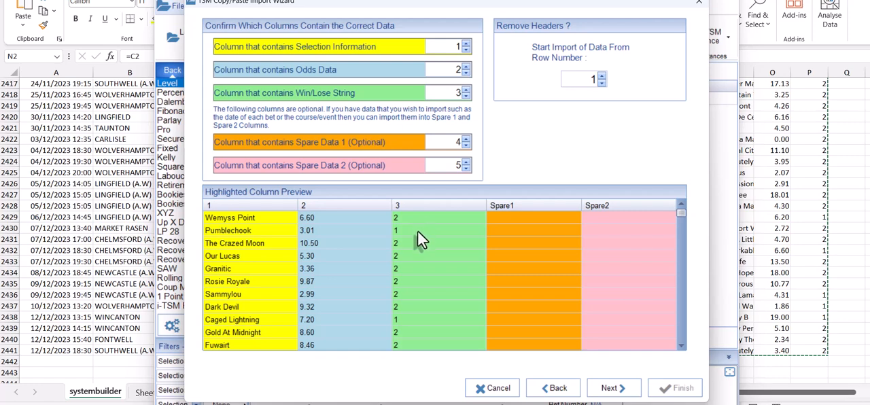
left_click(609, 389)
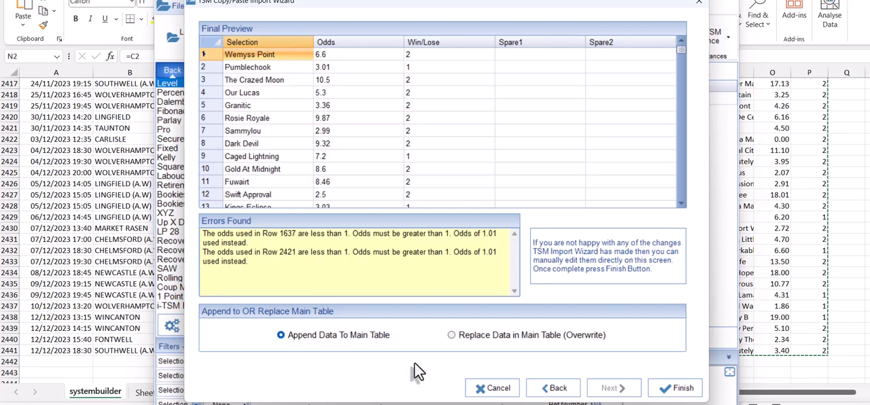
left_click(673, 386)
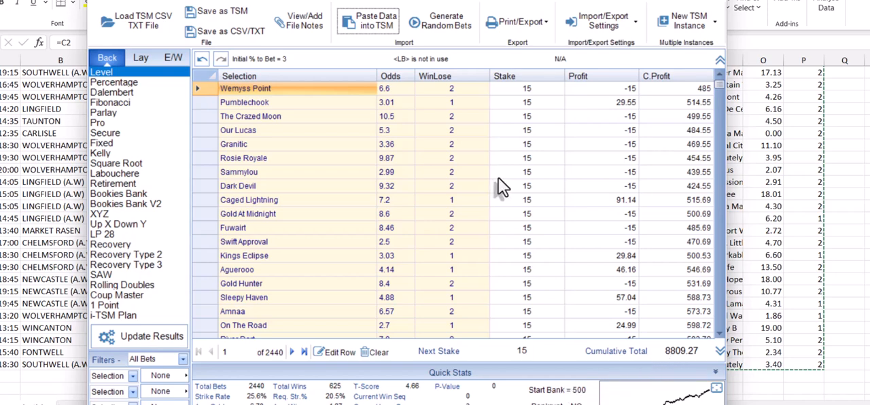
- Review the Level staking plan's start bank and percent-to-bet settings, and close the staking plan settings
left_click(287, 0)
left_click(193, 19)
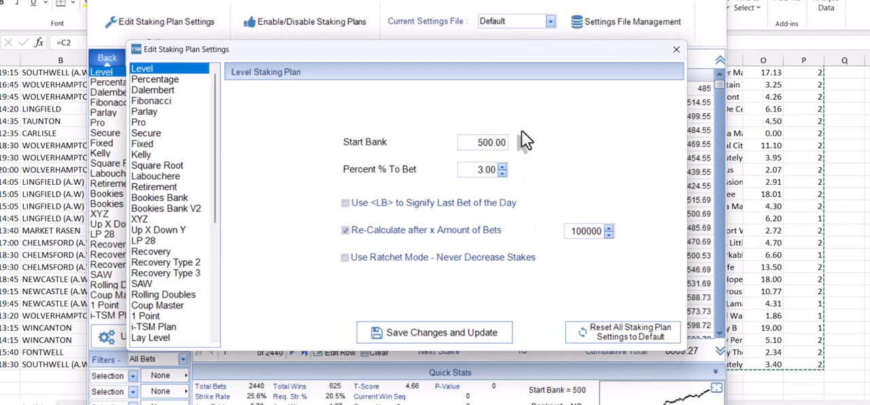
left_click(676, 50)
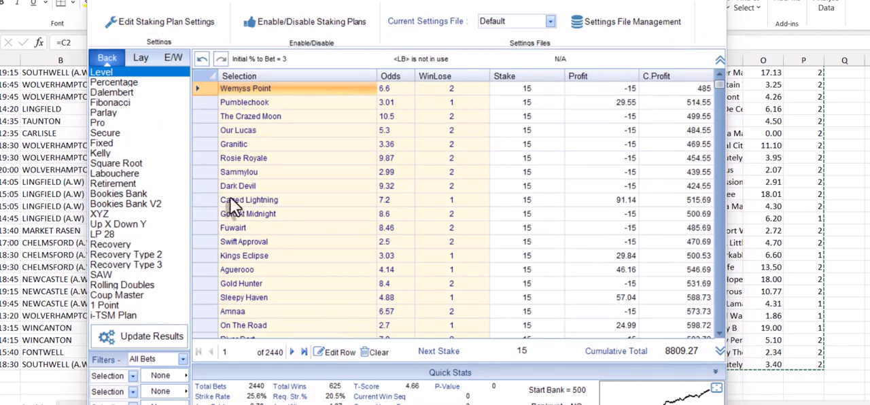
- Compare the imported bets under the back staking plans from Percentage to Retirement, and view the each-way plans
left_click(129, 82)
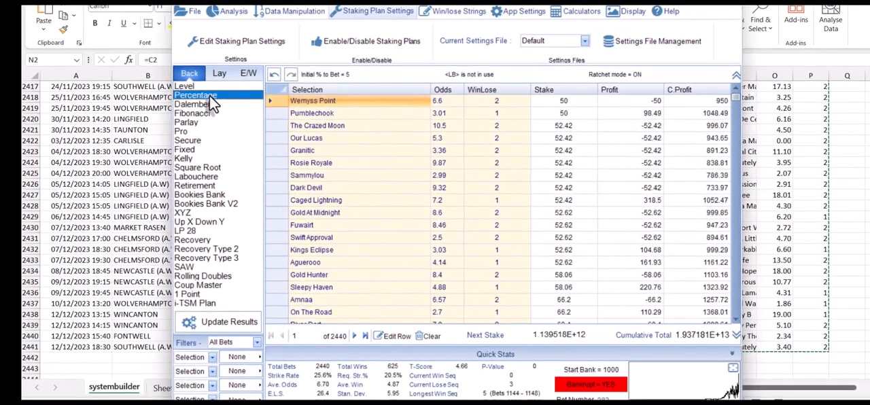
left_click(202, 104)
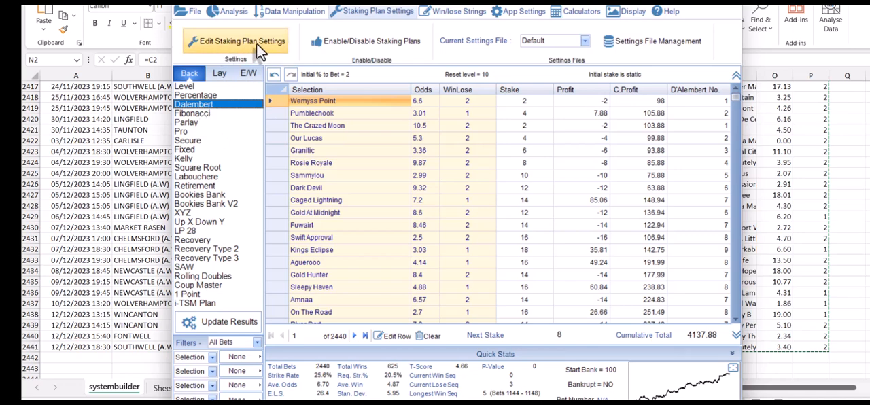
left_click(195, 120)
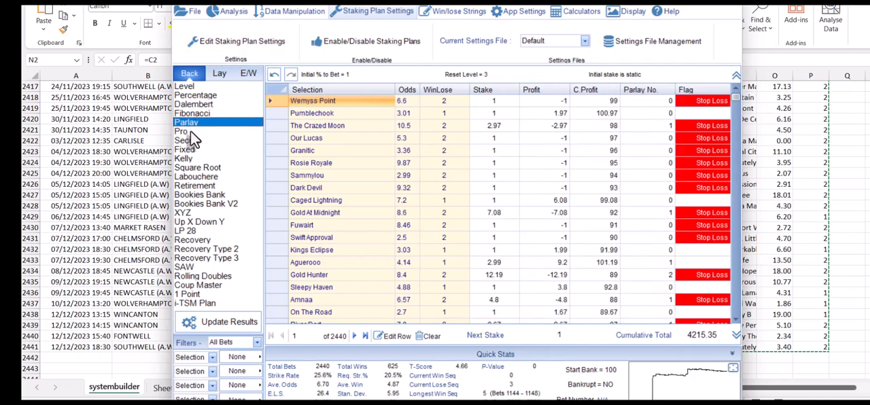
left_click(193, 132)
left_click(181, 149)
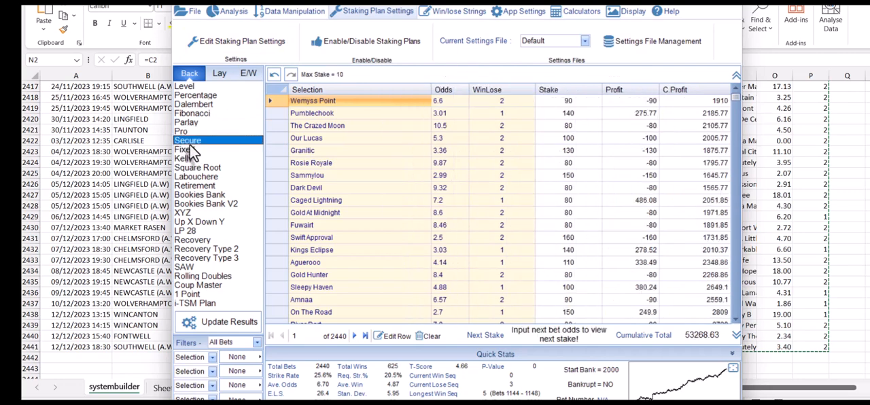
left_click(190, 158)
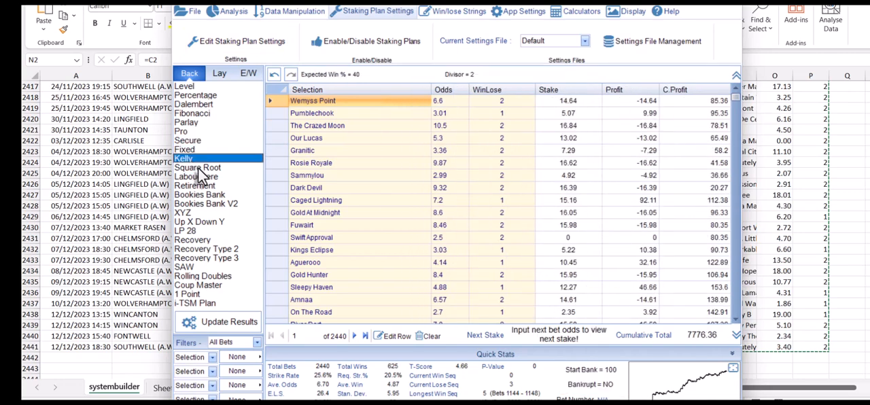
left_click(197, 167)
left_click(199, 177)
left_click(201, 185)
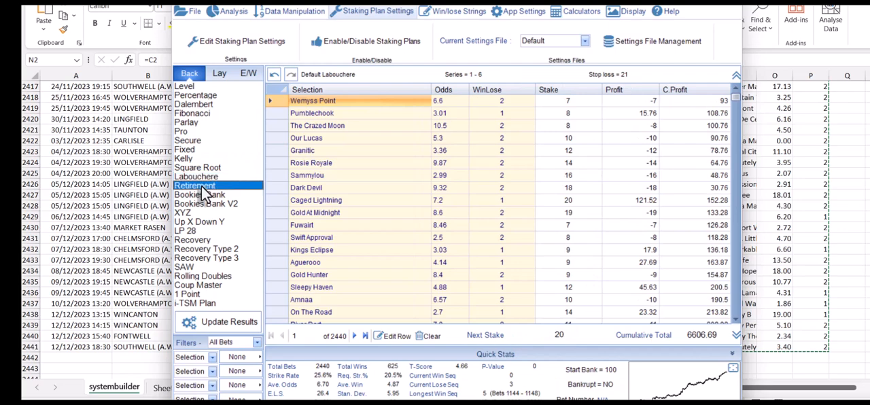
left_click(249, 75)
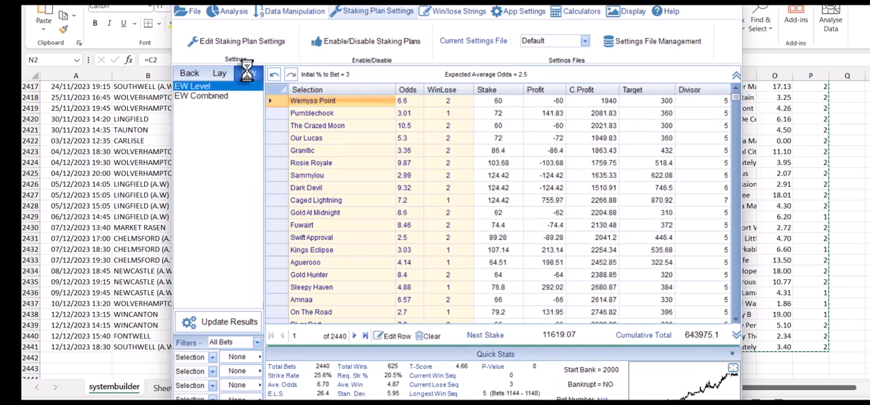
- Return to the back staking plans, and switch to the spreadsheet to examine the result-code formula in P2
left_click(191, 73)
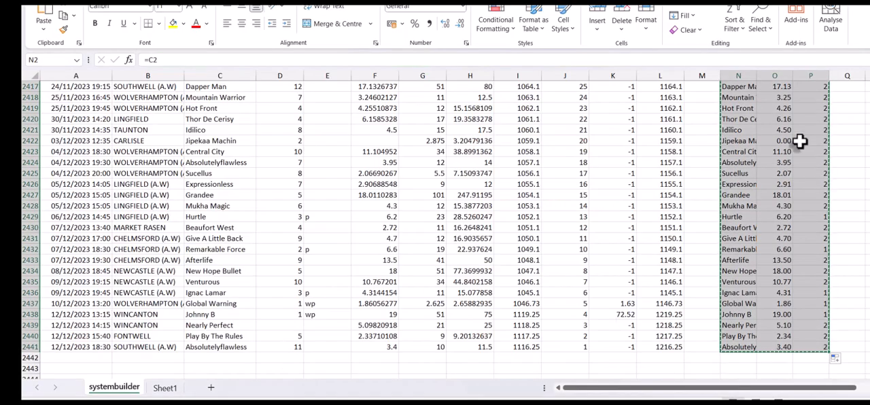
left_click_drag(869, 366, 869, 83)
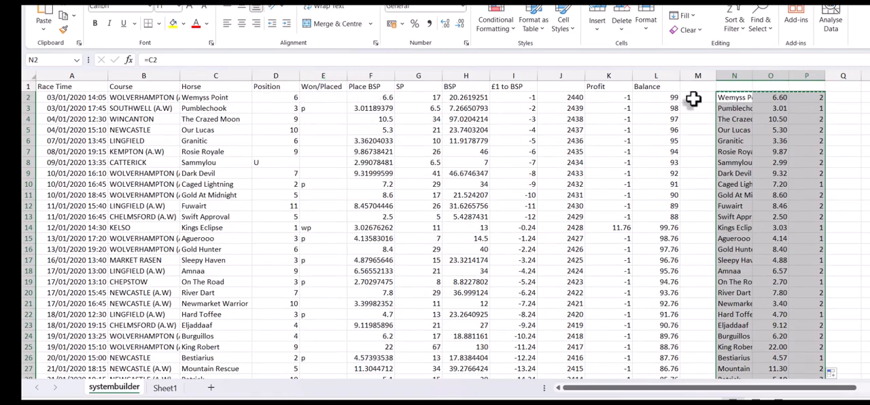
left_click(805, 97)
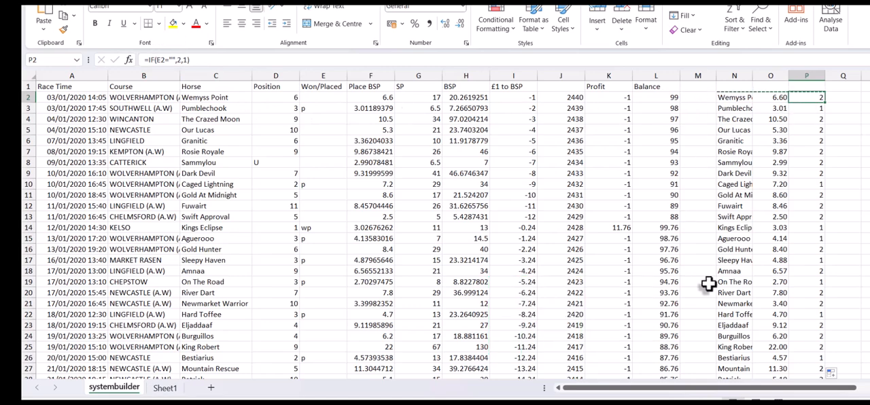
- Switch to TSM to view the bets under the Level back plan, and switch to the System Builder web page to review its results summary
key("alt+Tab")
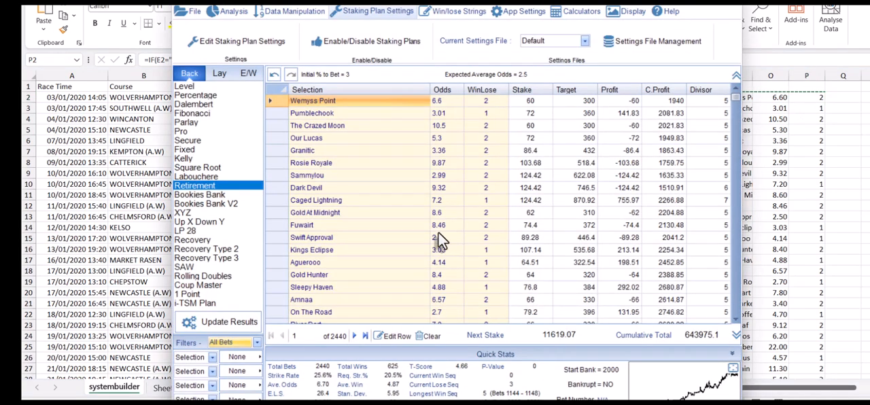
left_click(188, 86)
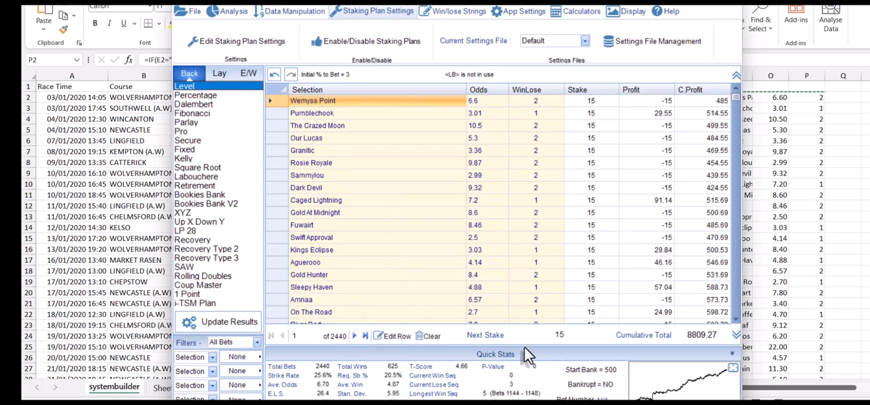
key("alt+Tab")
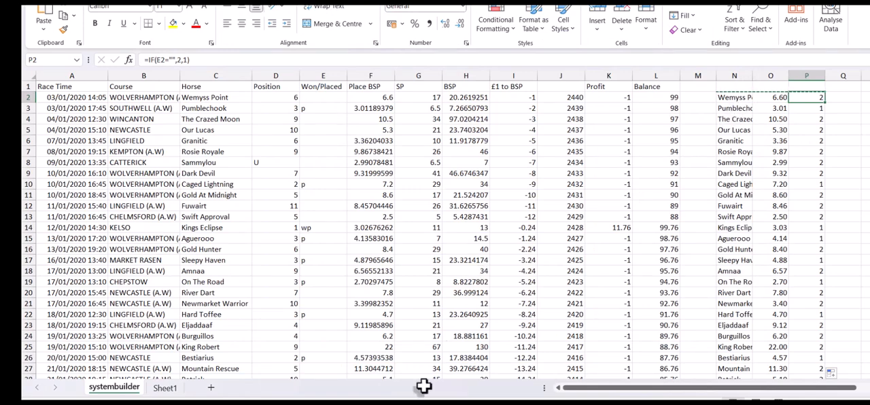
key("alt+Tab")
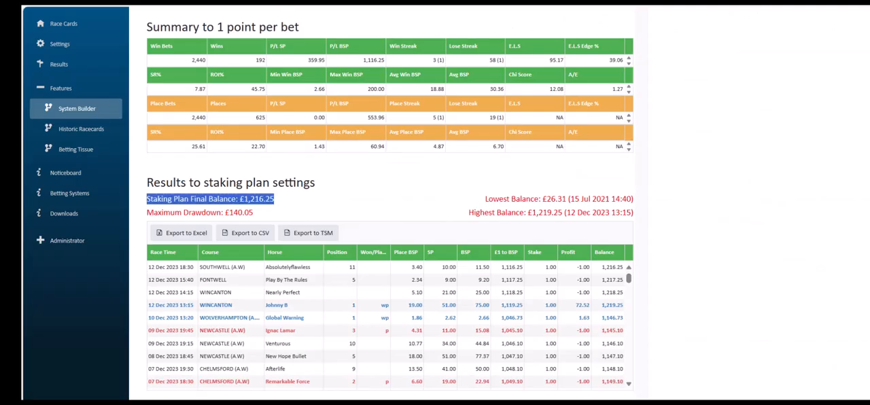
left_click(408, 196)
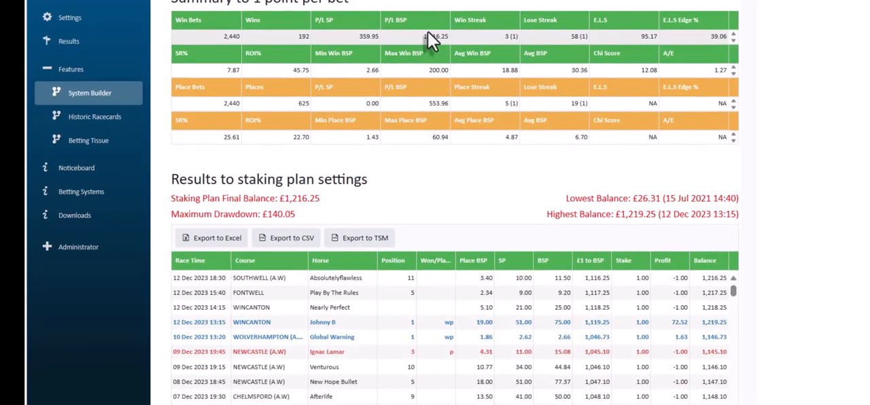